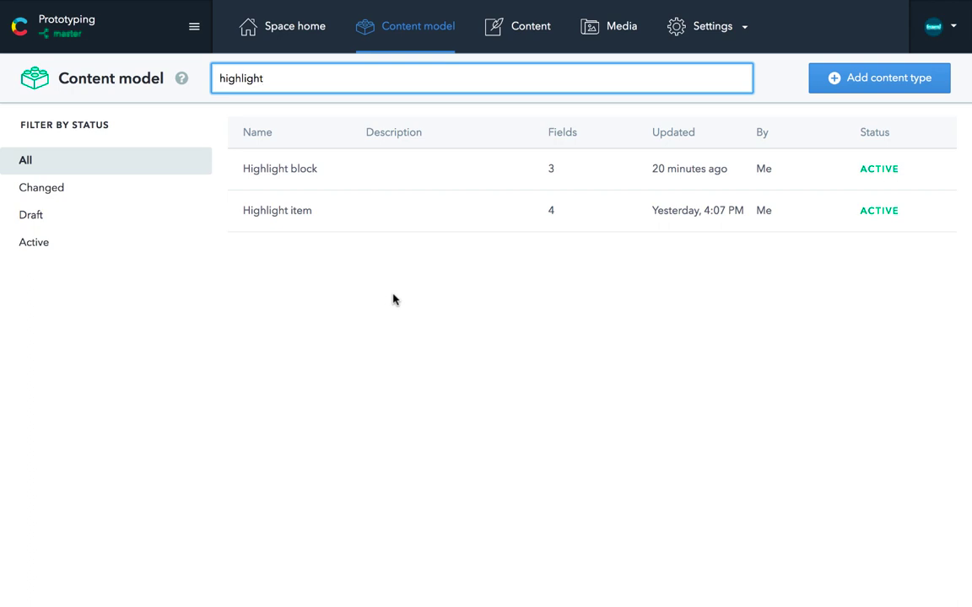
# Show Contentful entries of the Highlight block type: Frosmo for partners and Frosmo for developers
pyautogui.click(306, 172)
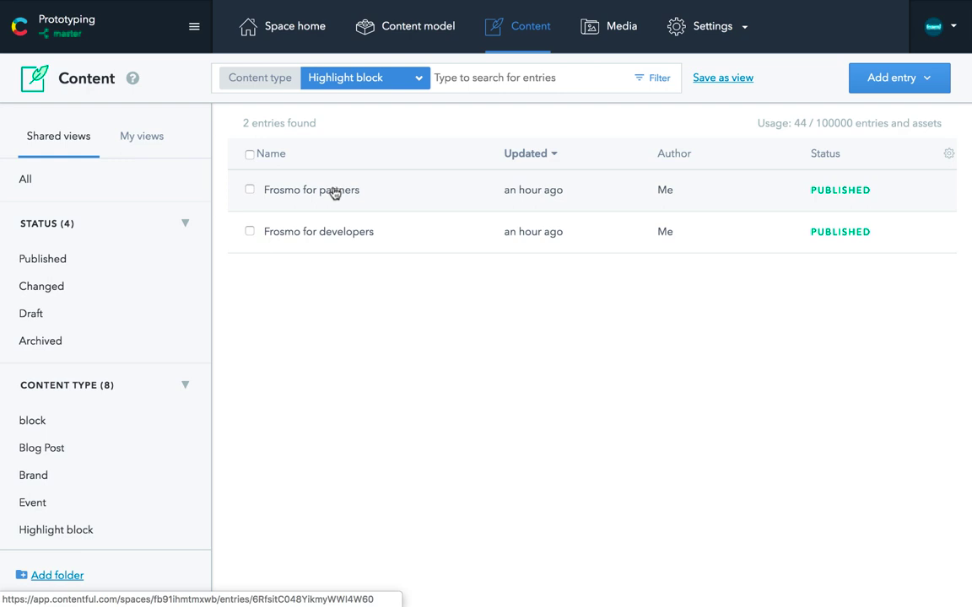
# Open the 'Frosmo for developers' entry and highlight its 'developer' audience value
pyautogui.click(376, 241)
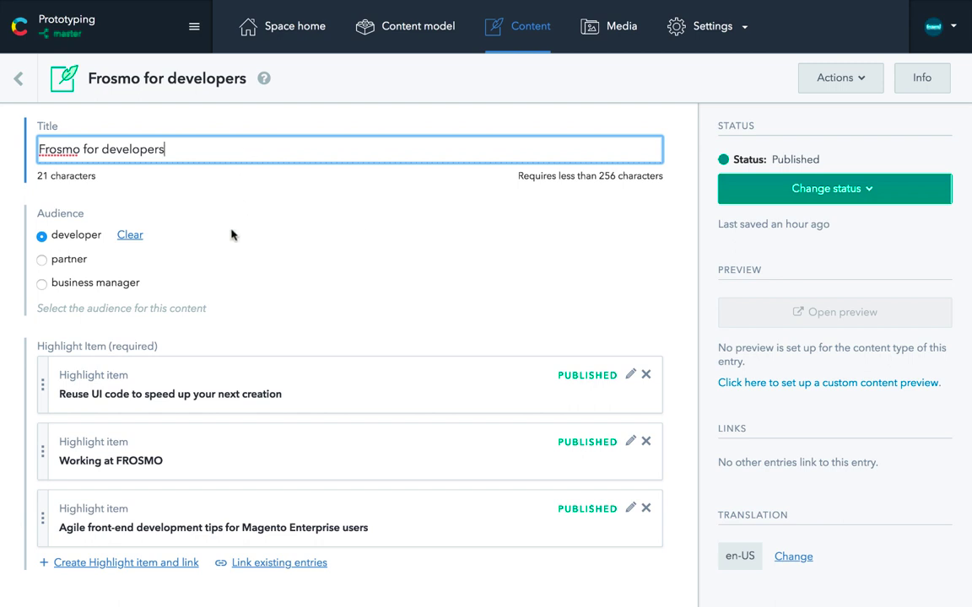
pyautogui.moveTo(100, 237); pyautogui.dragTo(53, 237)
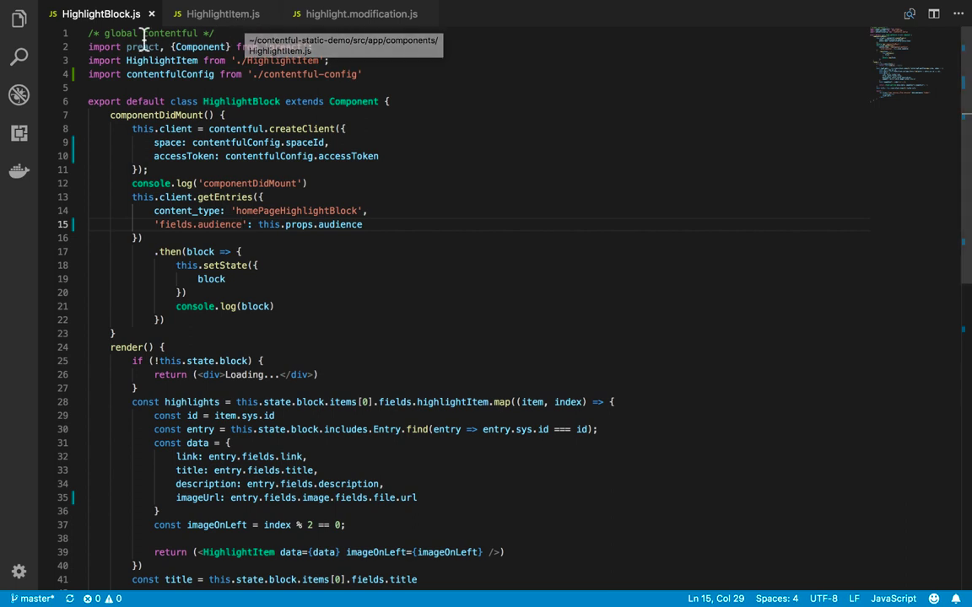
pyautogui.moveTo(142, 47)
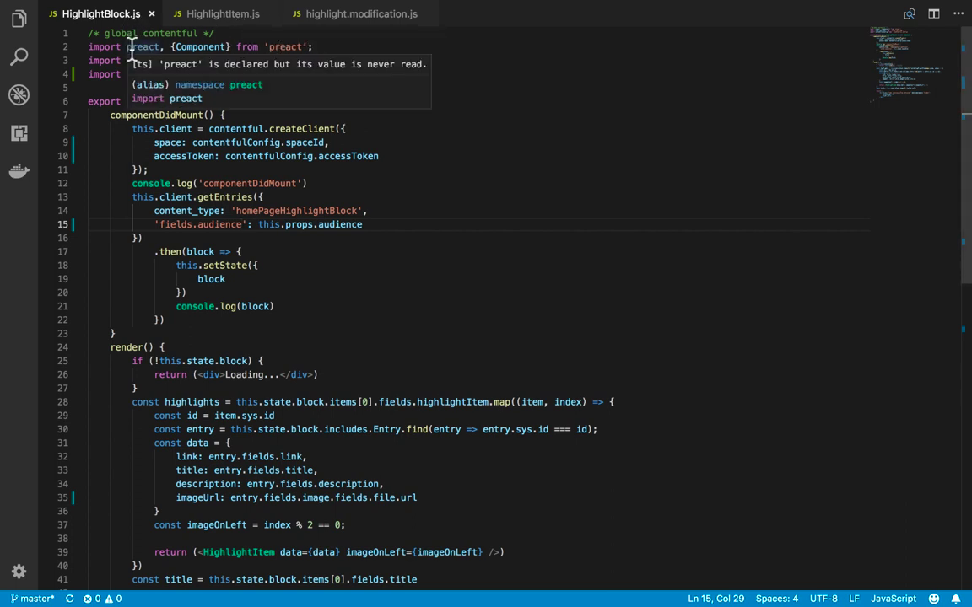
# Highlight the fields.audience filter in HighlightBlock.js and audience={audience} in highlight.modification.js
pyautogui.click(366, 224)
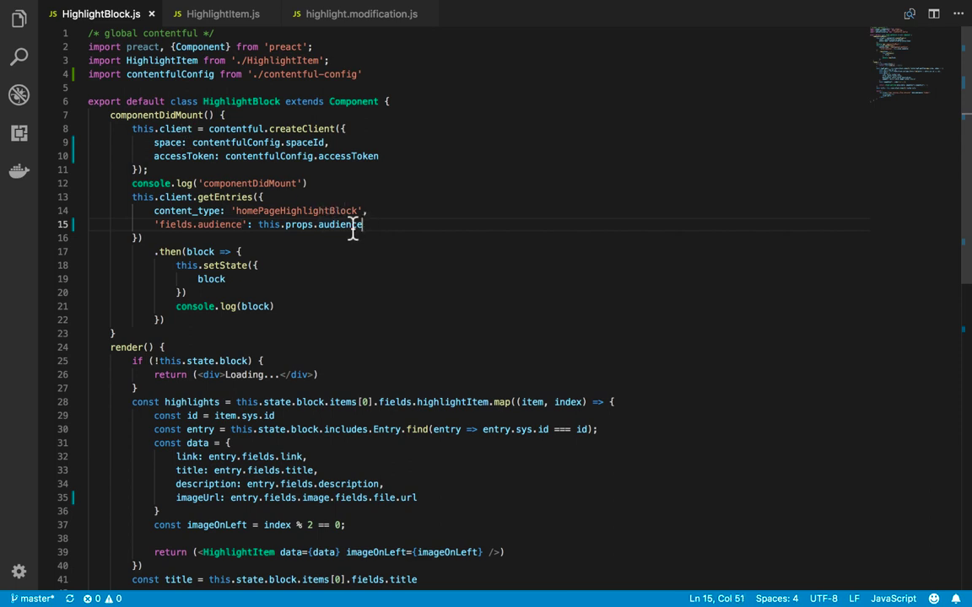
pyautogui.moveTo(362, 224); pyautogui.dragTo(154, 225)
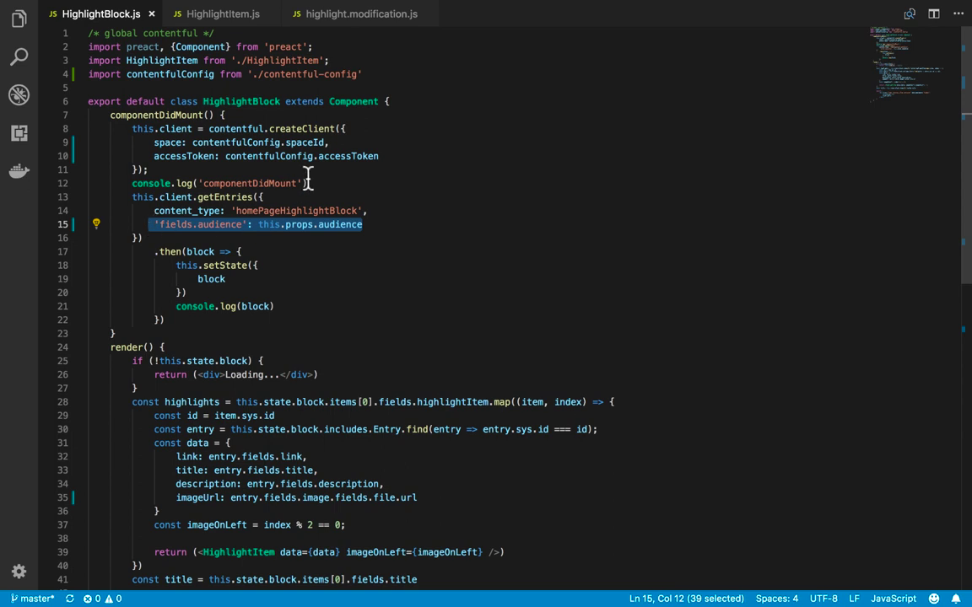
pyautogui.click(311, 17)
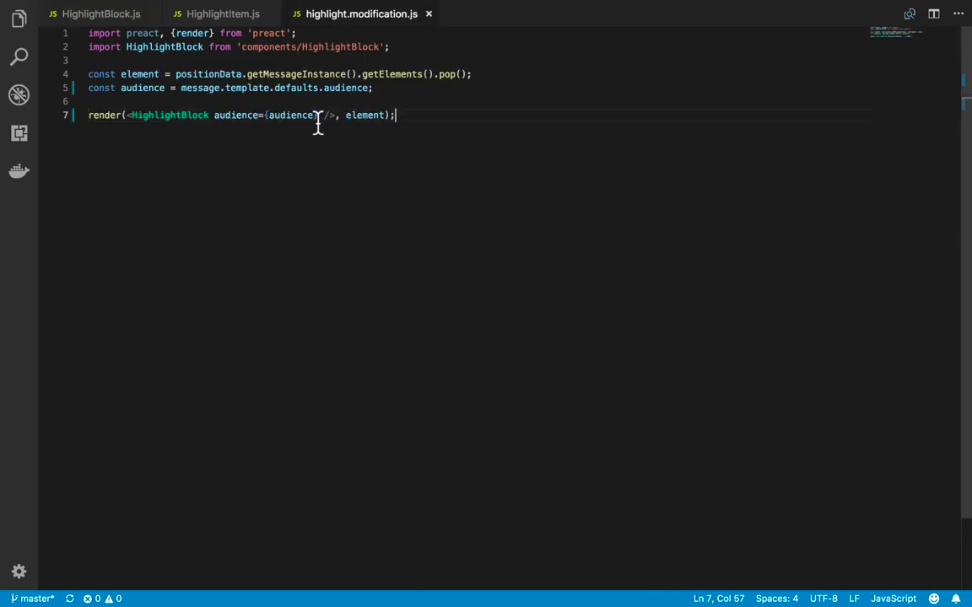
pyautogui.moveTo(319, 115); pyautogui.dragTo(213, 118)
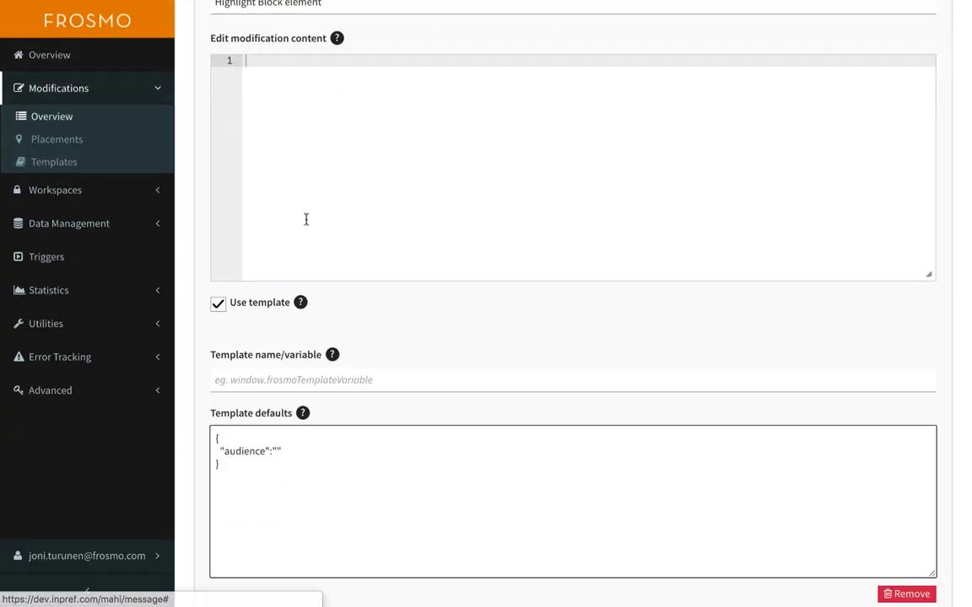
# Set the variation's template to highlight-block with the audience default 'developer'
pyautogui.scroll(-1, 396, 320)
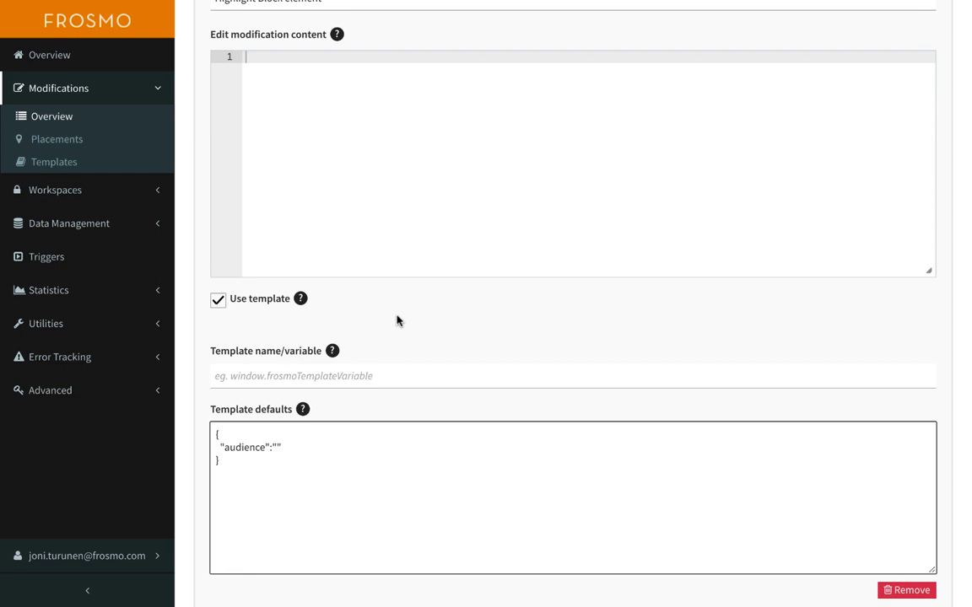
pyautogui.scroll(-1, 396, 321)
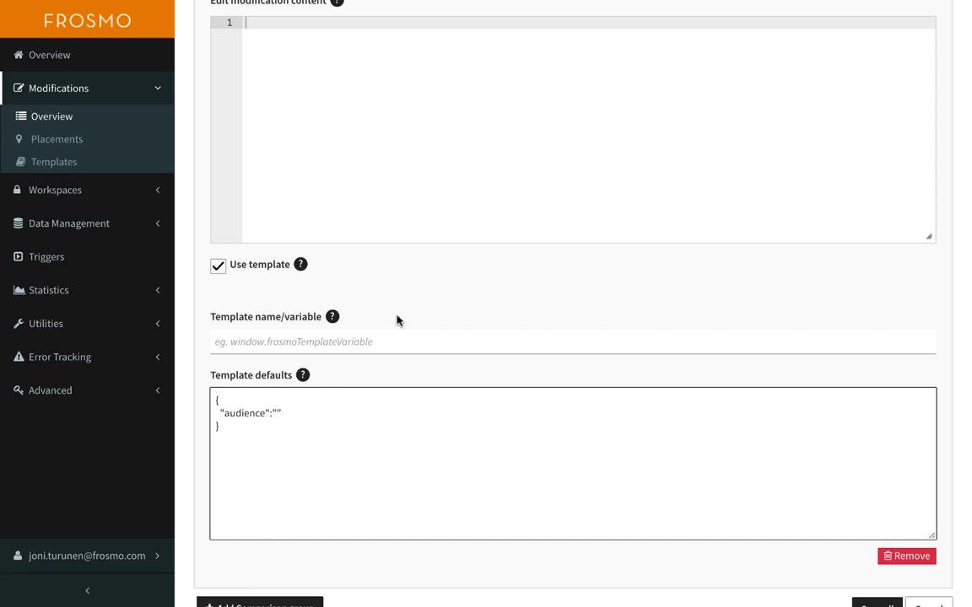
pyautogui.scroll(-1, 396, 319)
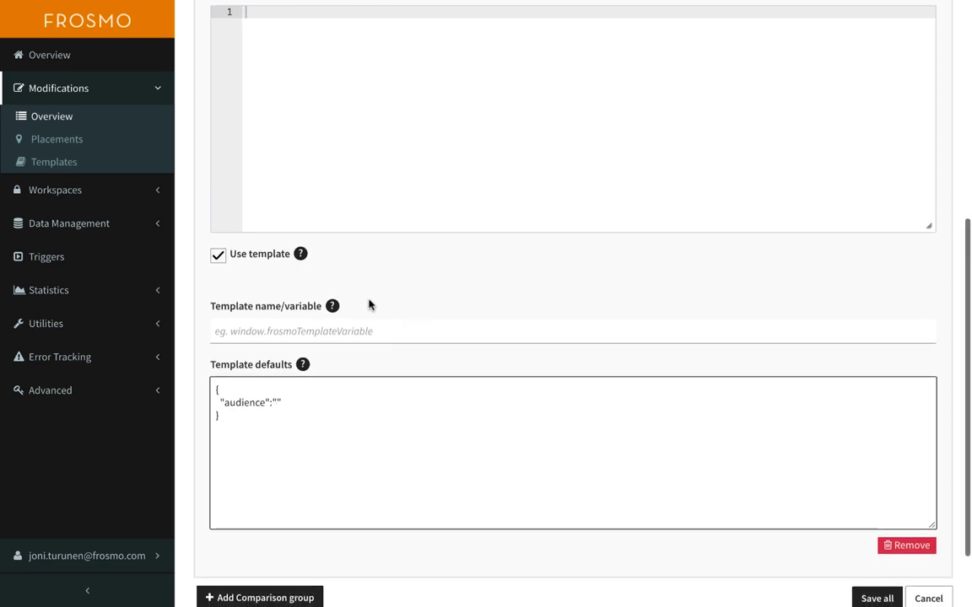
pyautogui.click(282, 329)
pyautogui.write('hi')
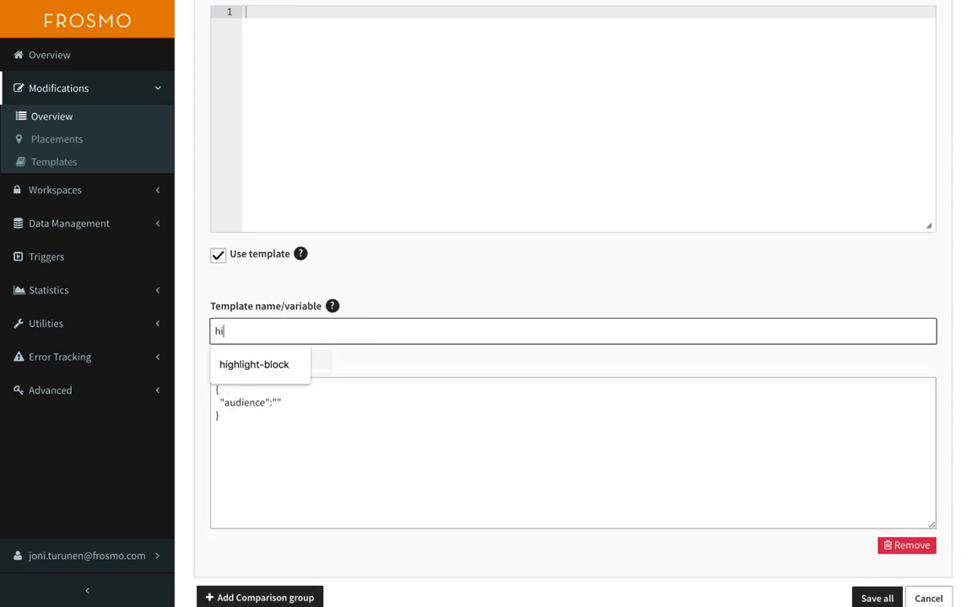
pyautogui.write('g')
pyautogui.click(279, 364)
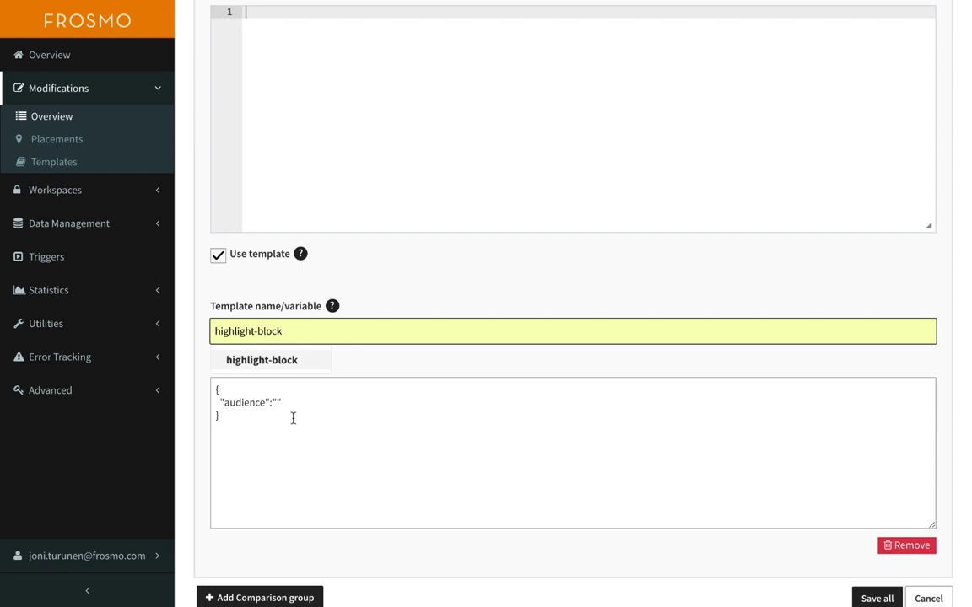
pyautogui.click(277, 403)
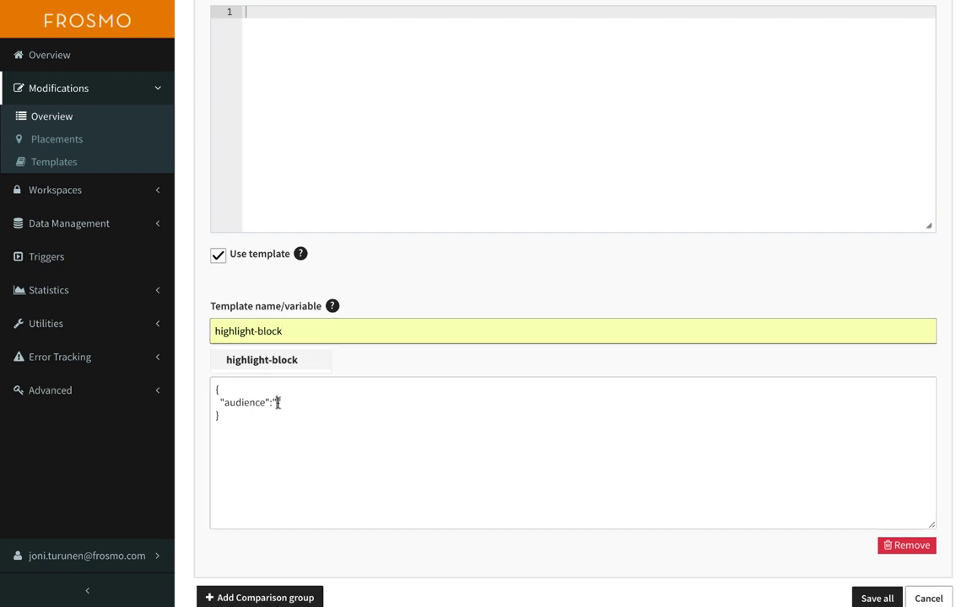
pyautogui.write('develop')
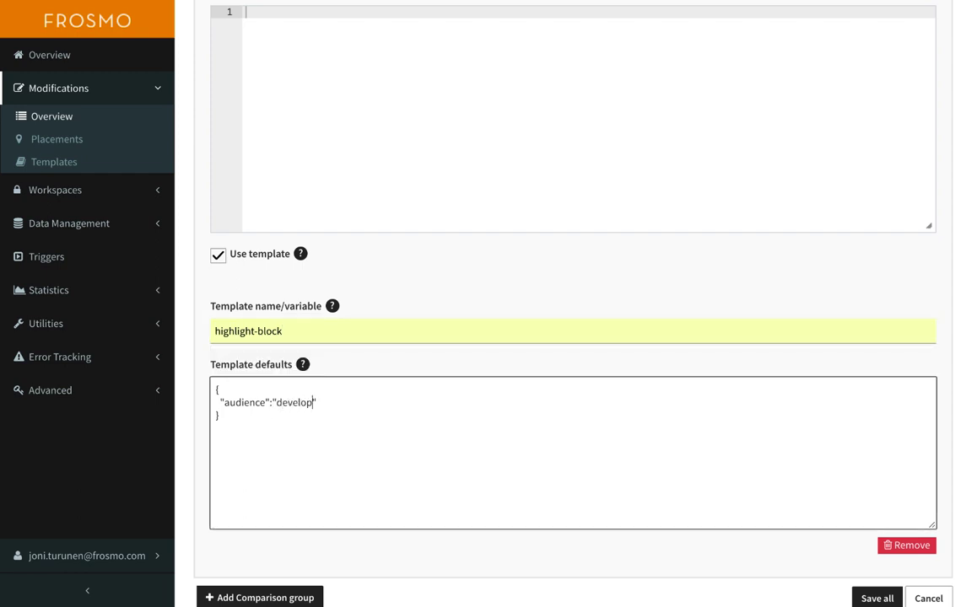
pyautogui.write('er')
pyautogui.scroll(5, 221, 68)
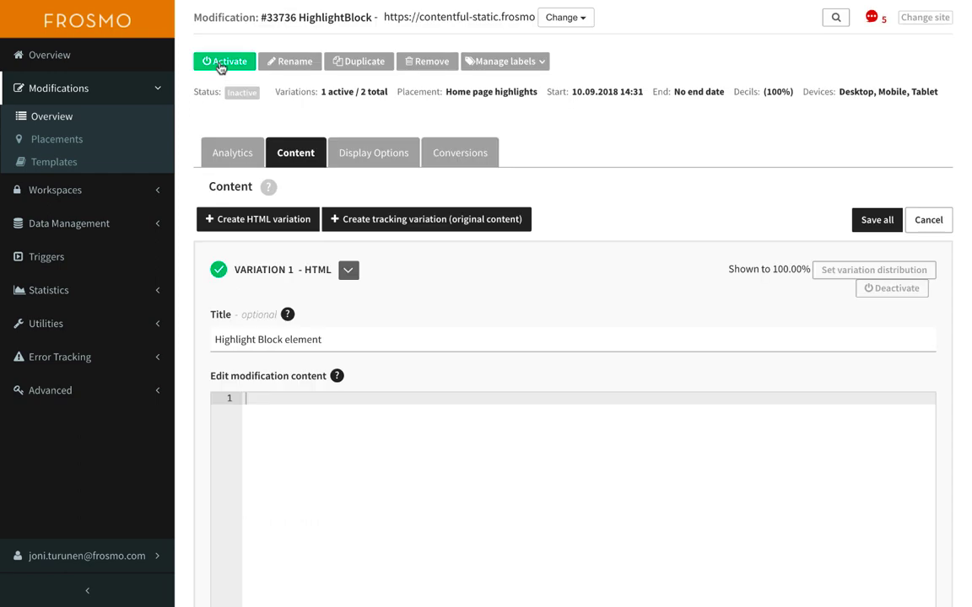
# Activate the HighlightBlock modification and scroll the home page to the 'Frosmo for developers' block
pyautogui.click(219, 64)
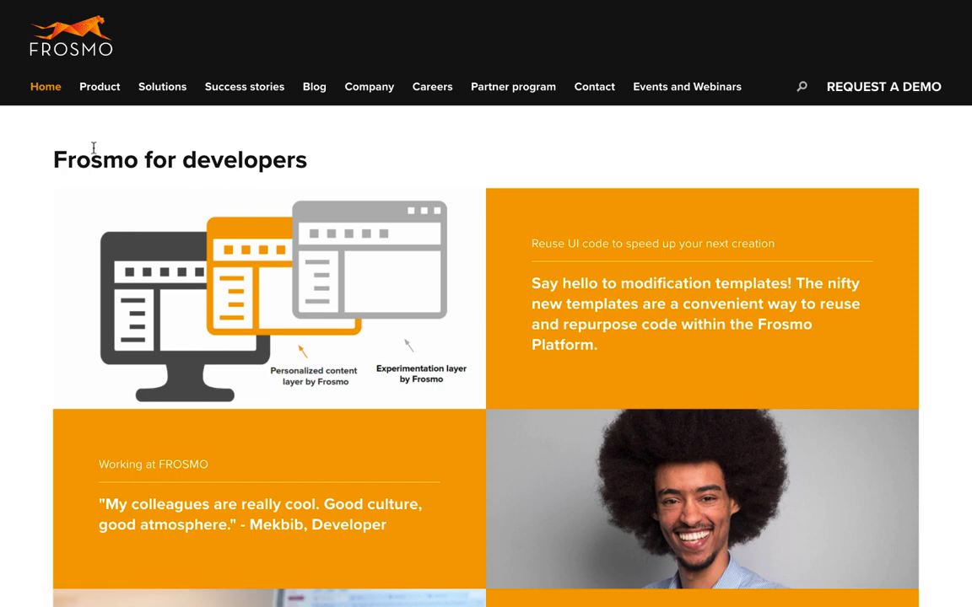
pyautogui.scroll(-3, 92, 148)
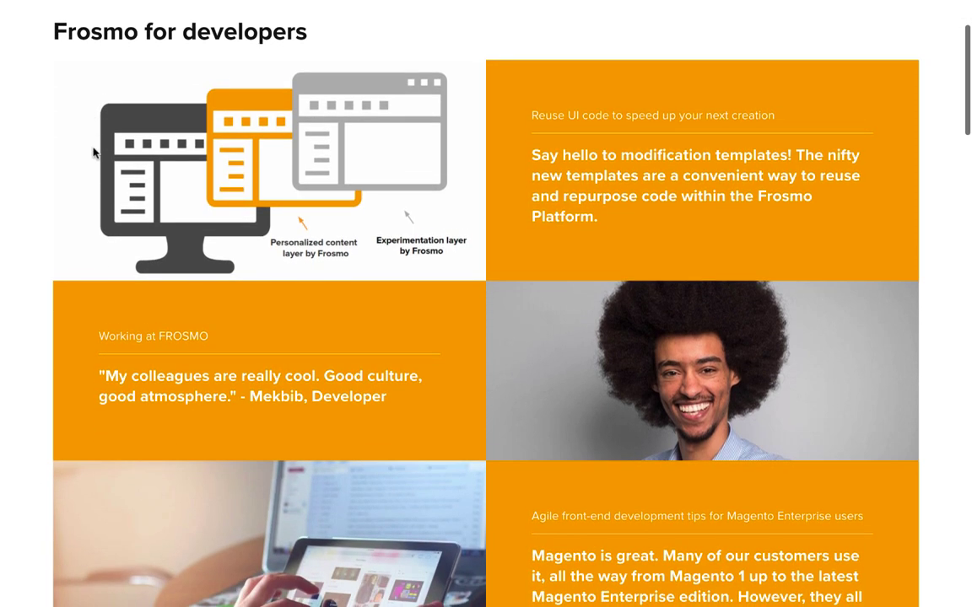